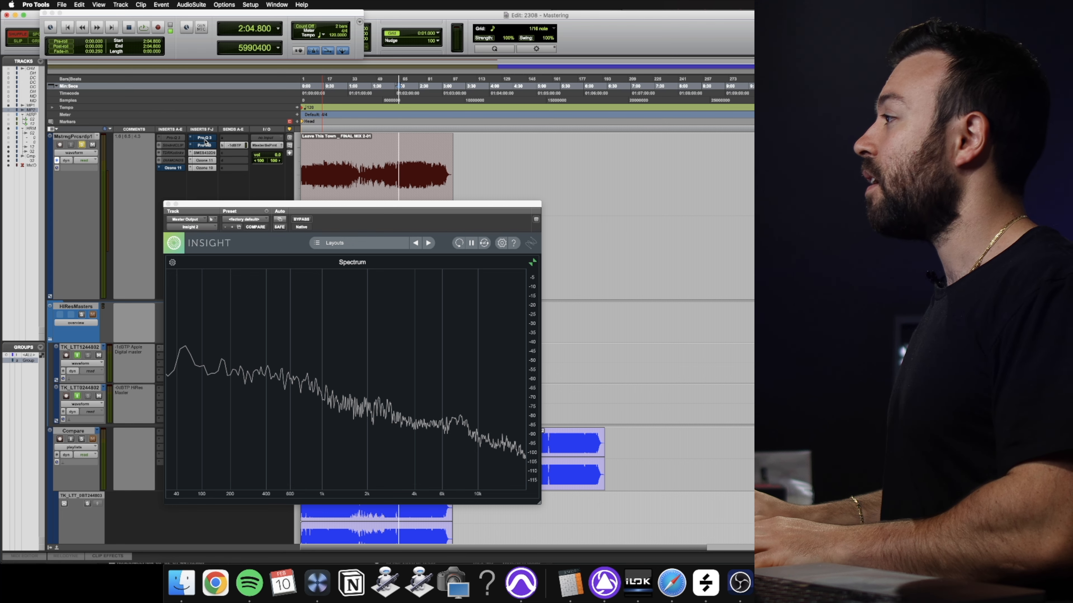
Open the Pro-Q 3 EQ and the Ozone 11 Maximizer on the mastering track, arrange both windows and close the Insight spectrum
click(204, 138)
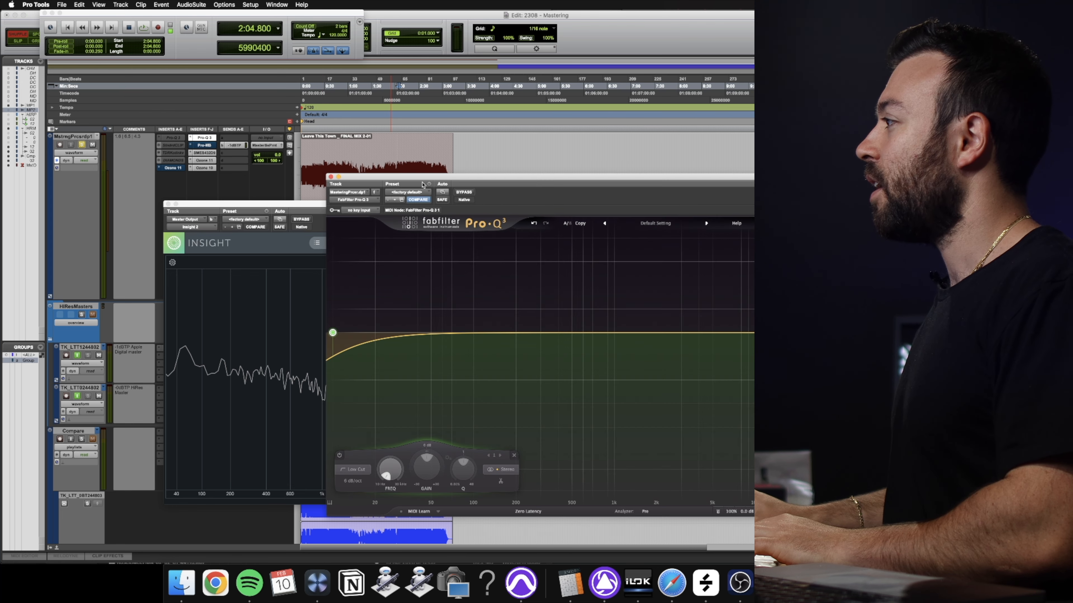
drag(422, 184, 321, 21)
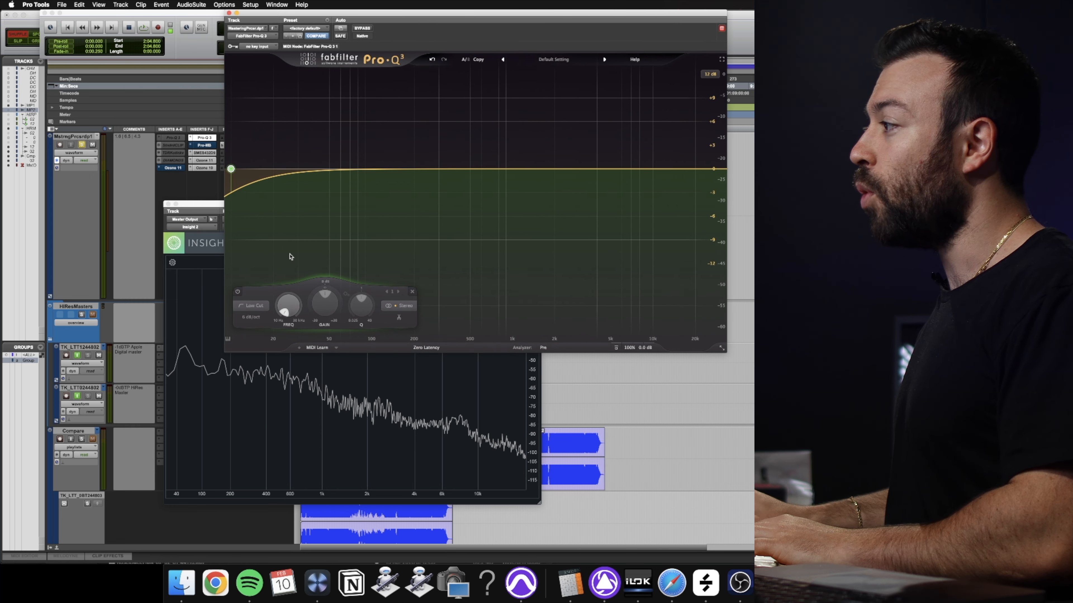
click(308, 367)
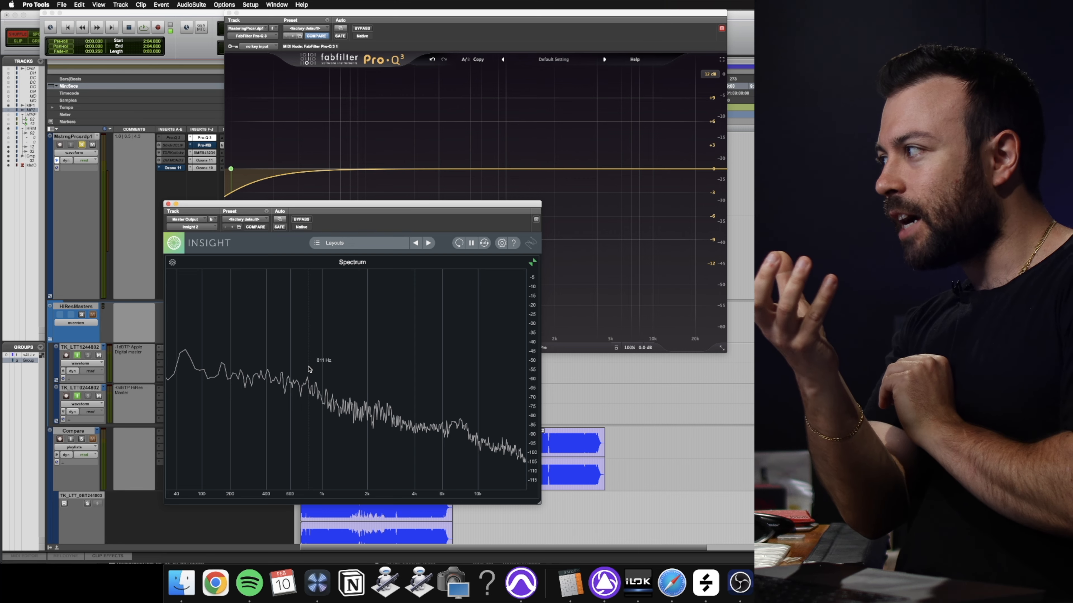
click(168, 204)
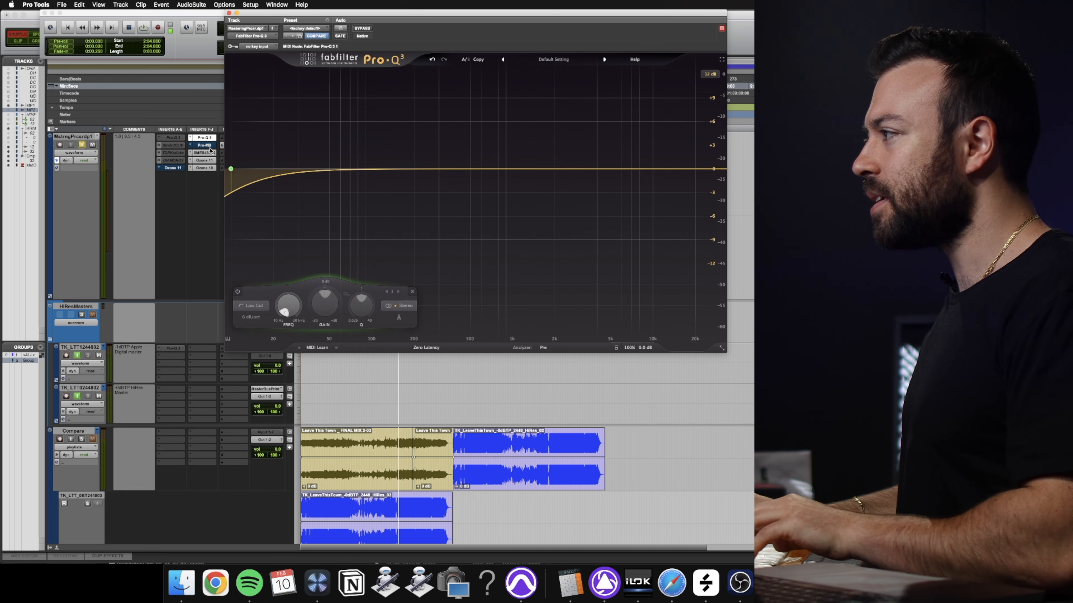
click(205, 168)
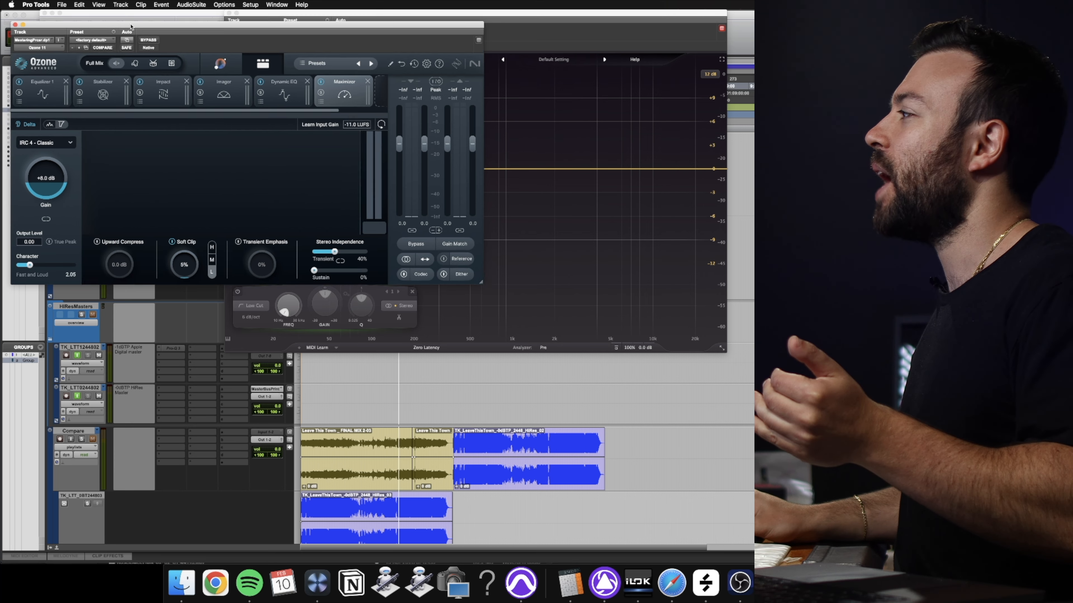
drag(131, 12, 148, 288)
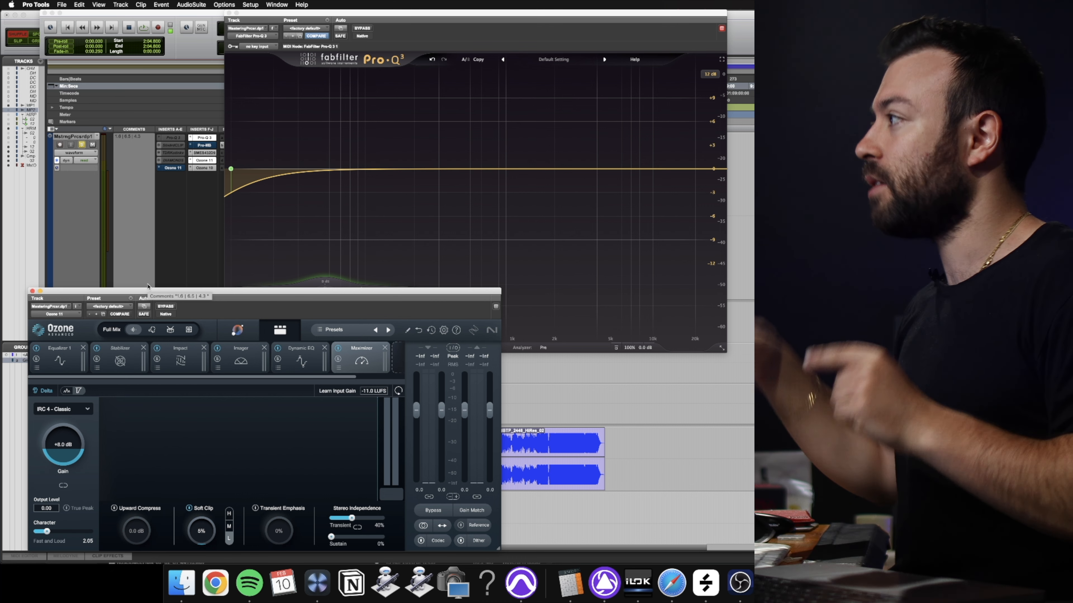
Raise the Pro-Q 3 low cut to about 60 Hz during playback and compare it with the EQ bypassed
key(space)
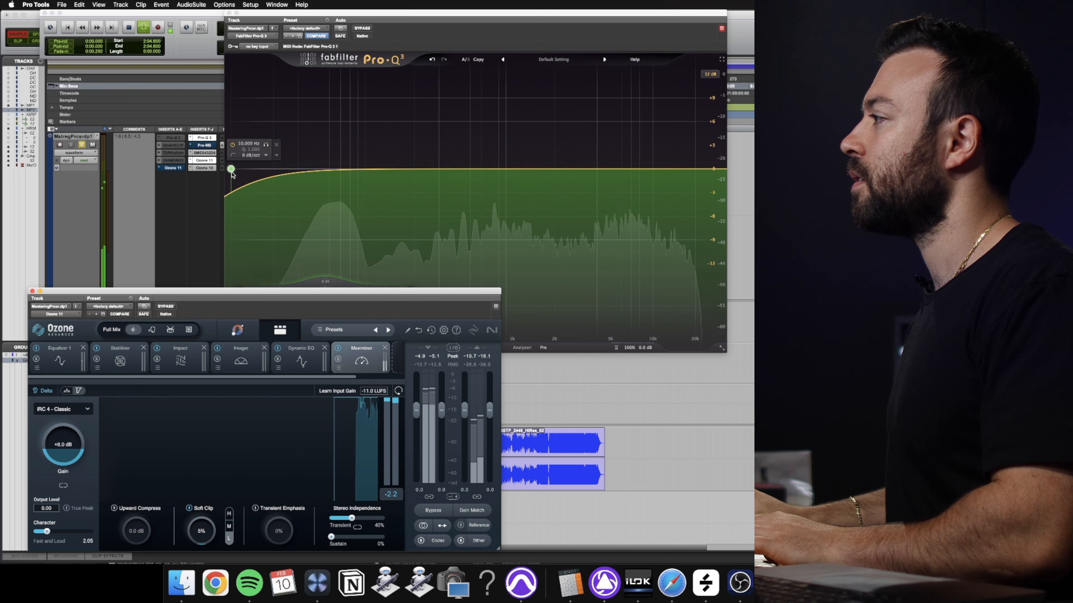
drag(231, 169, 341, 177)
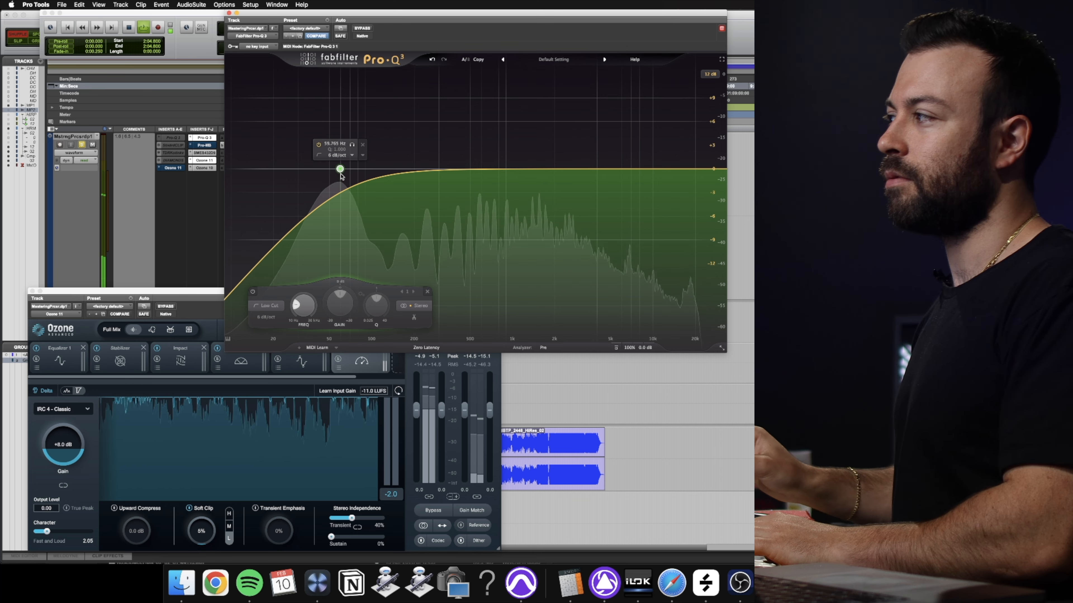
key(space)
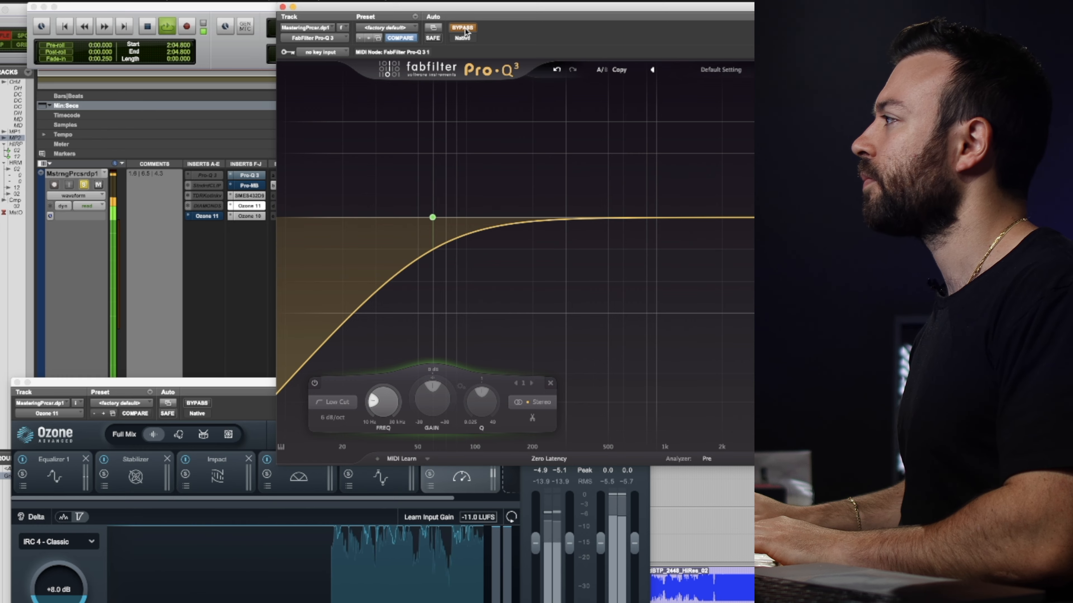
click(463, 27)
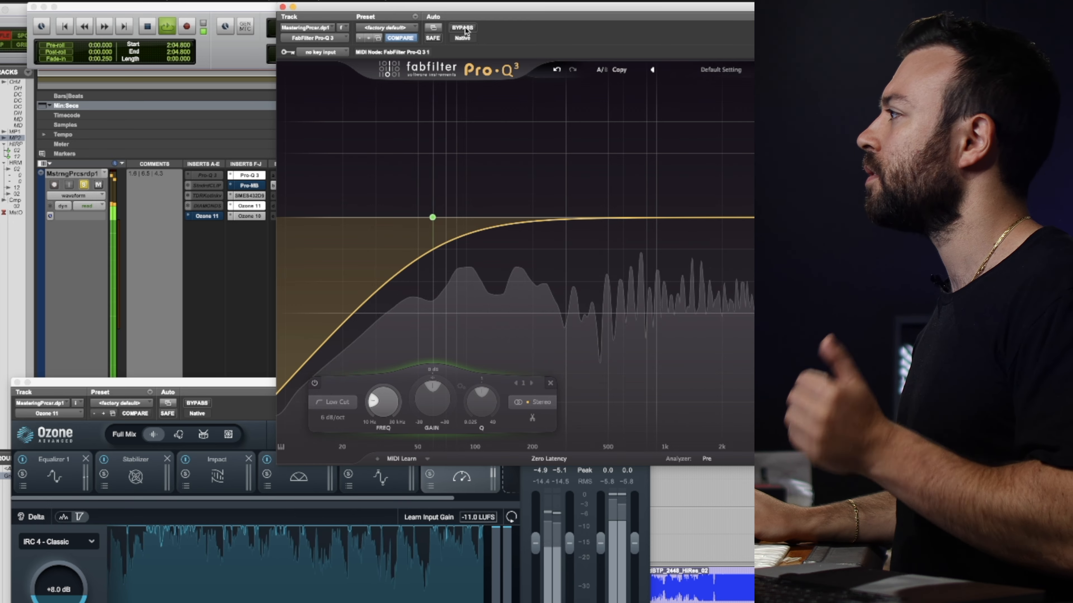
click(463, 27)
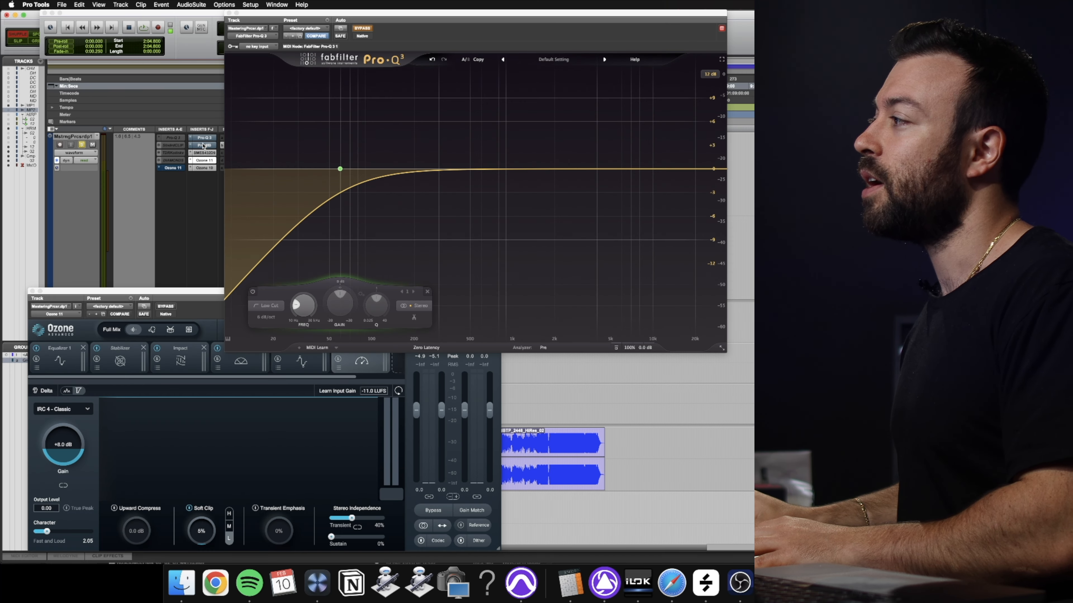
Open Pro-MB on the mastering track and add a low compression band with its high crossover at 120 Hz
click(204, 145)
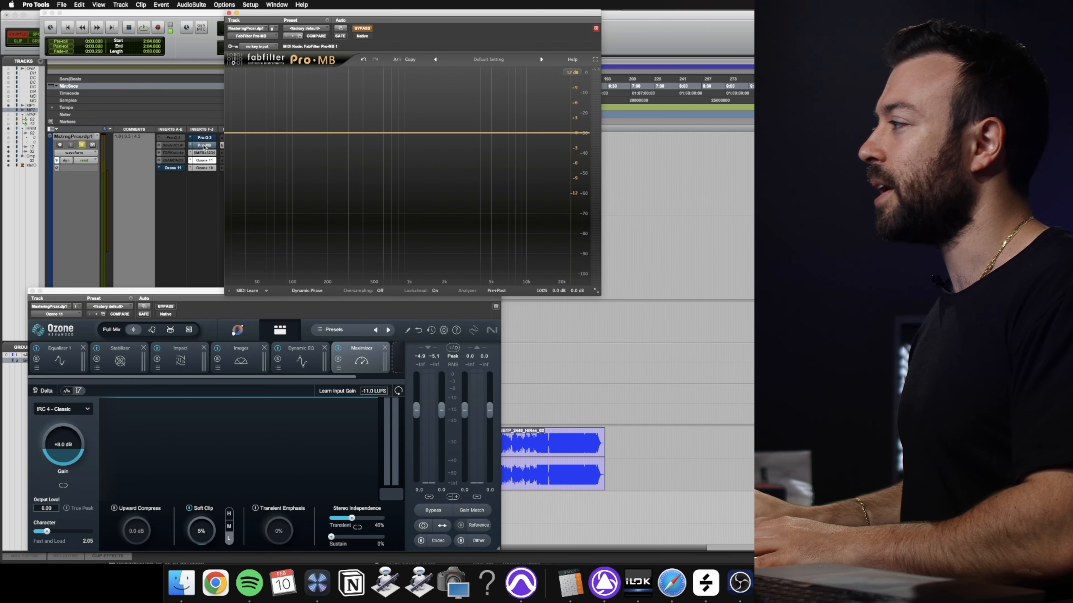
click(258, 116)
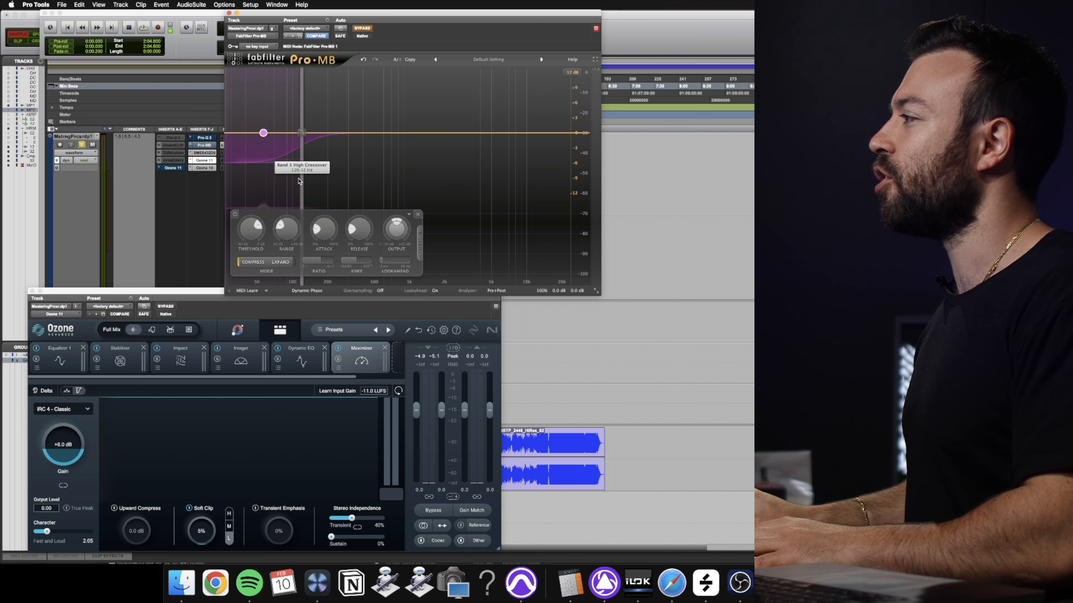
text(120)
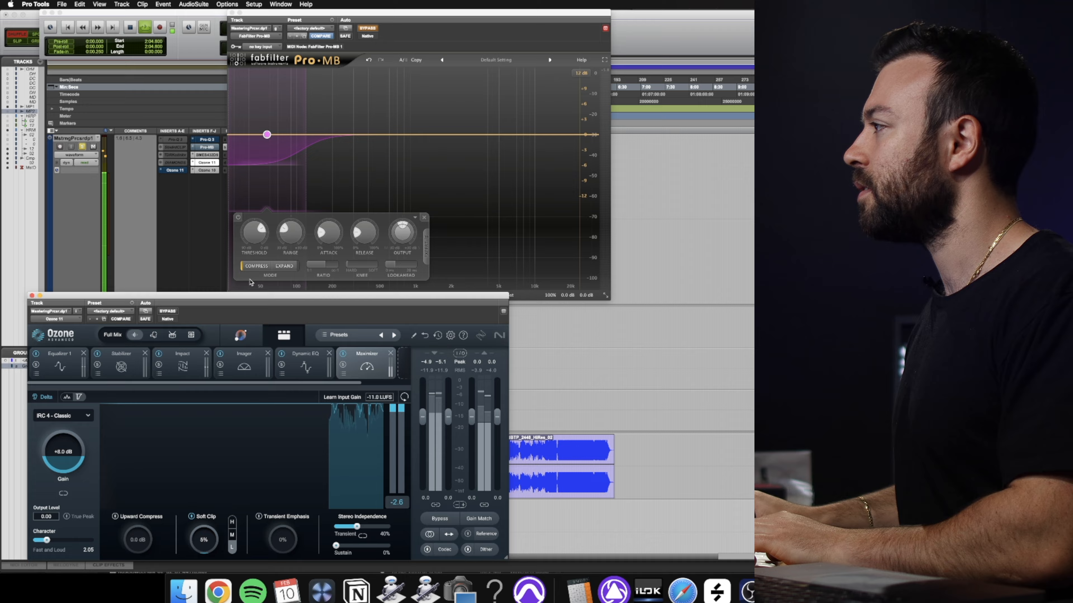
Activate Pro-MB during playback, lower the low band's threshold to about -20.6 dB and adjust its attack
key(space)
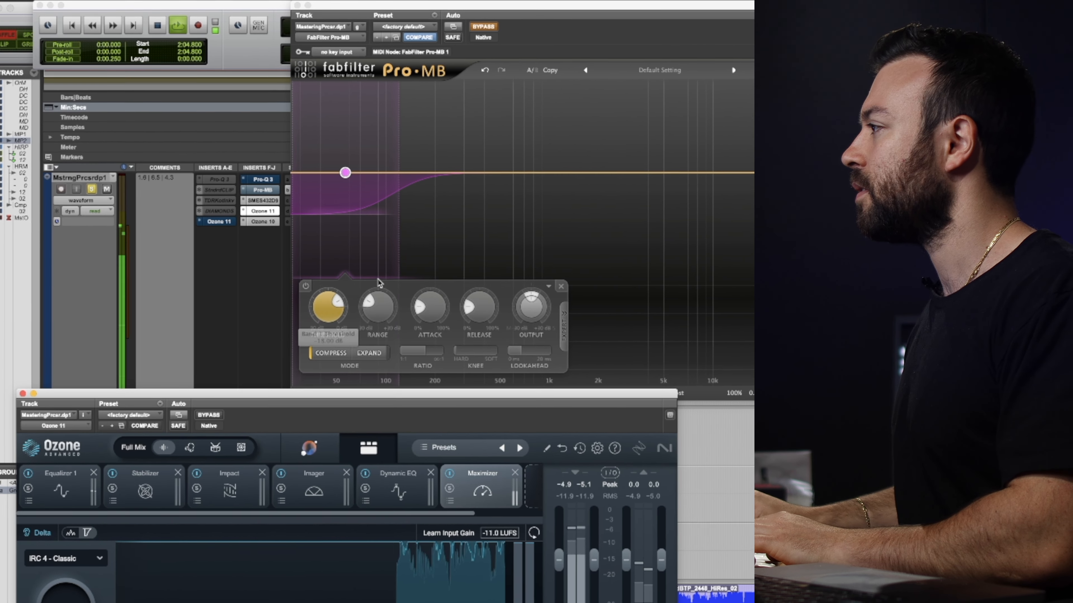
click(489, 28)
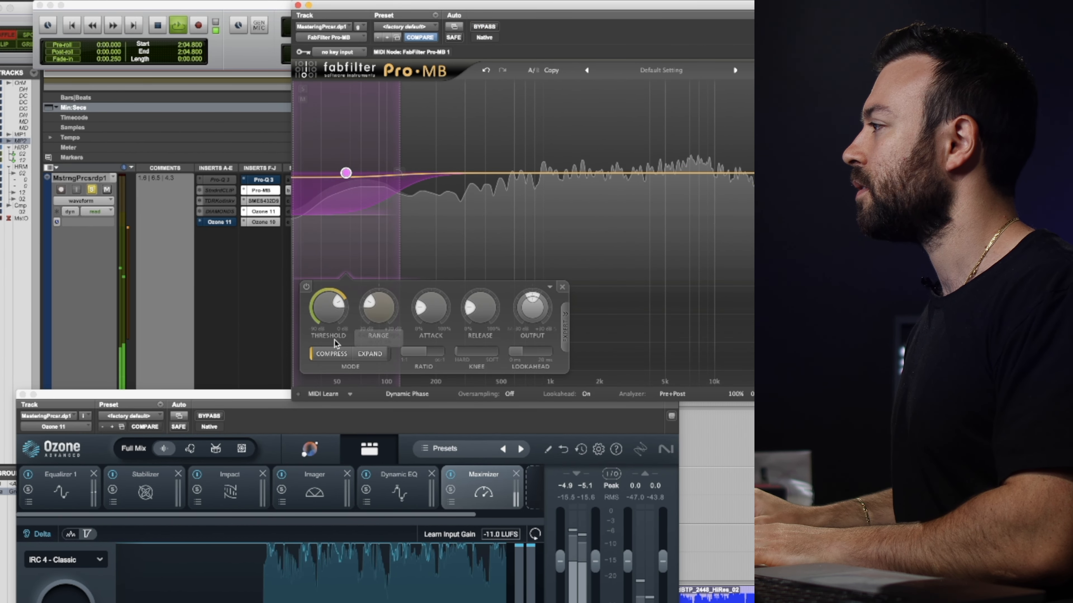
drag(323, 318, 324, 322)
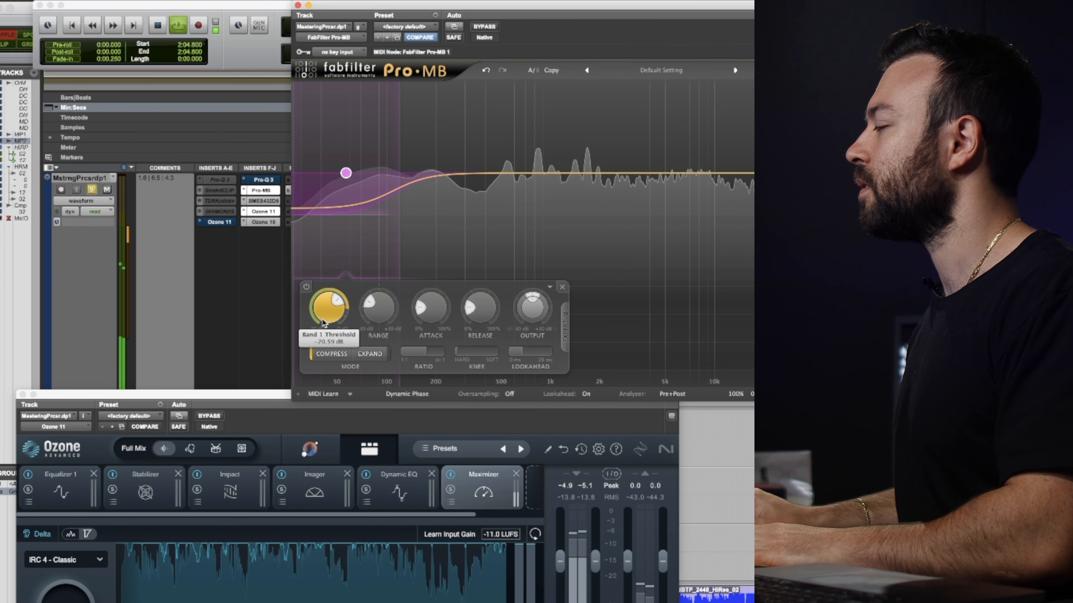
drag(431, 314, 431, 307)
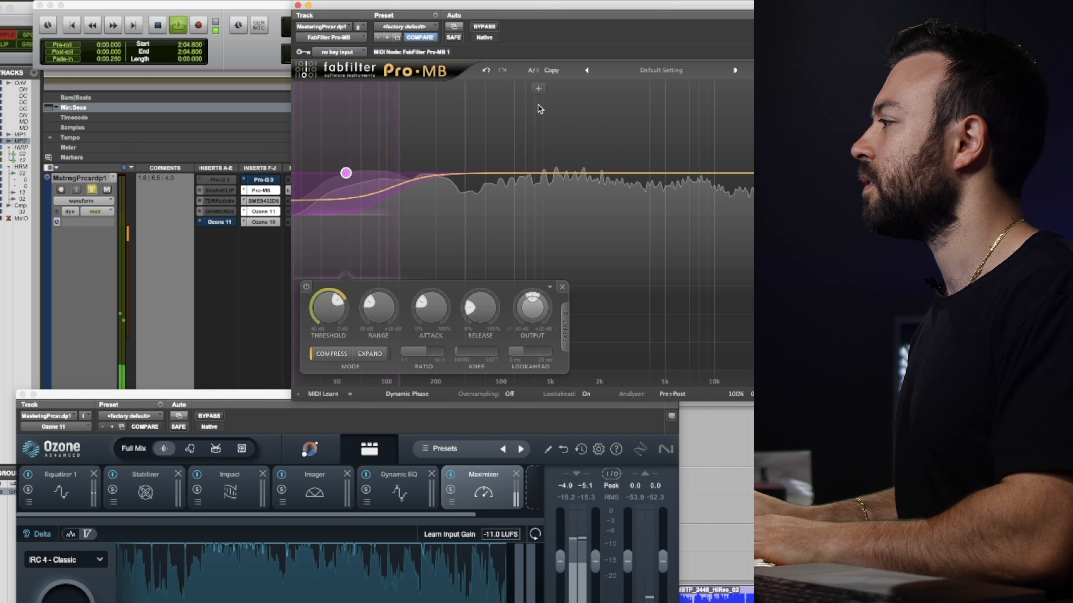
Compare Pro-MB's low-band compression with the plug-in bypassed, checking the effect on the Ozone Maximizer's gain reduction
click(484, 28)
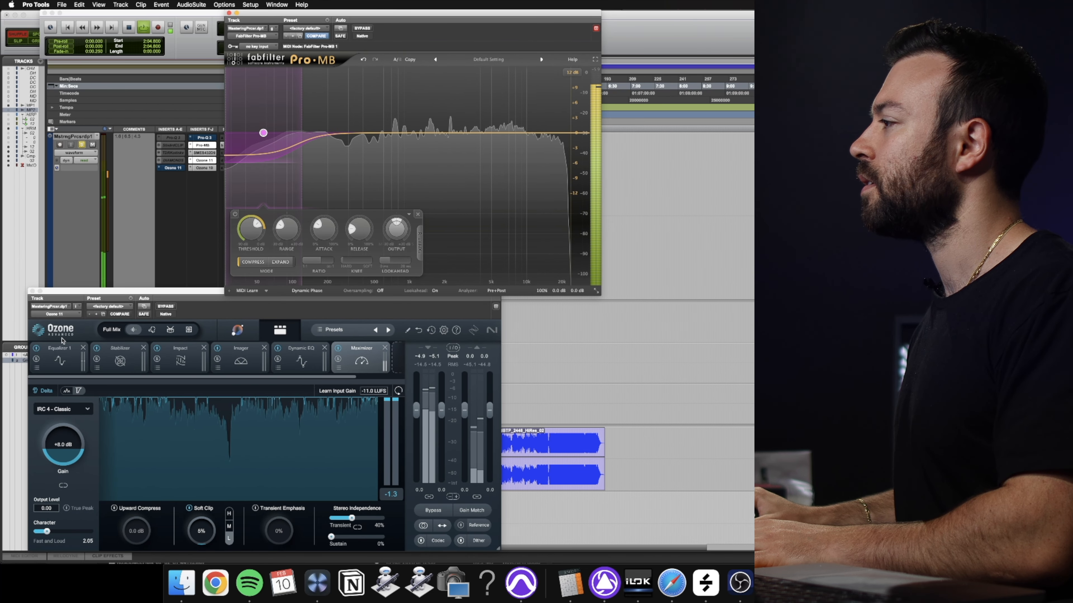
click(43, 395)
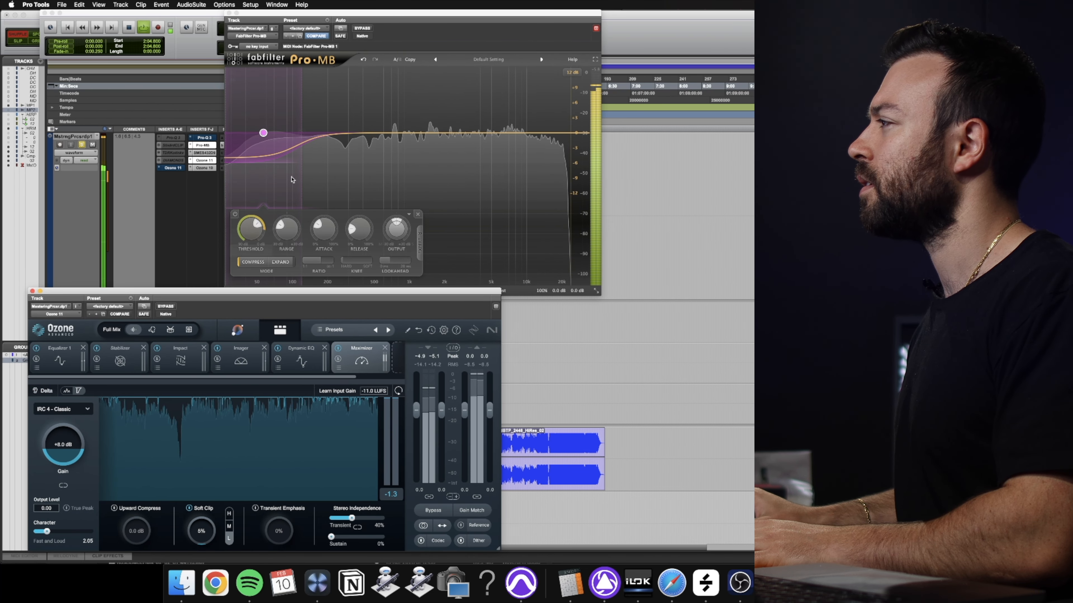
click(357, 29)
click(356, 28)
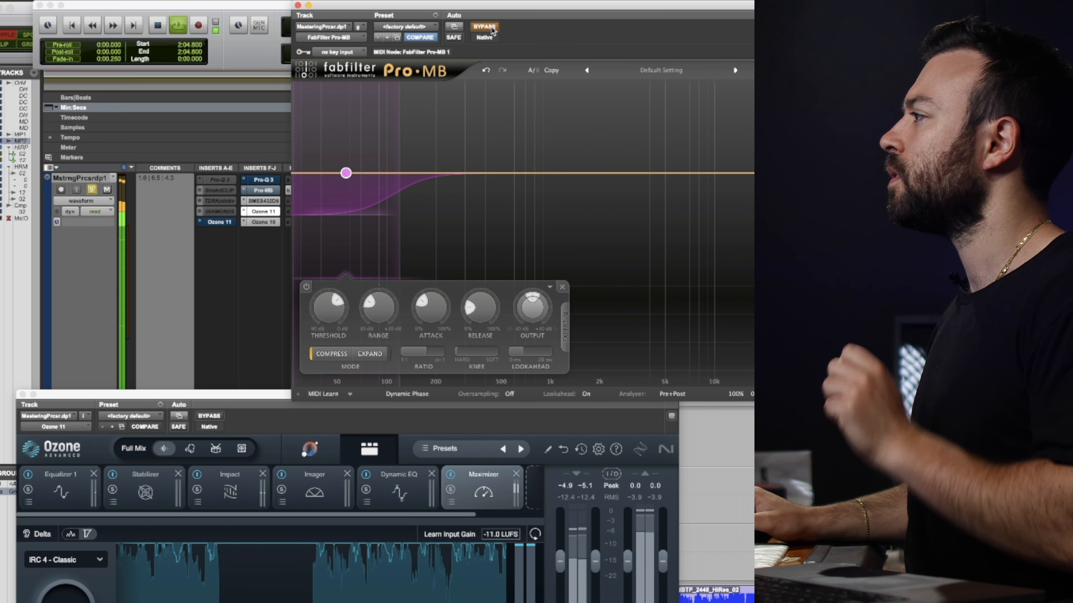
click(491, 29)
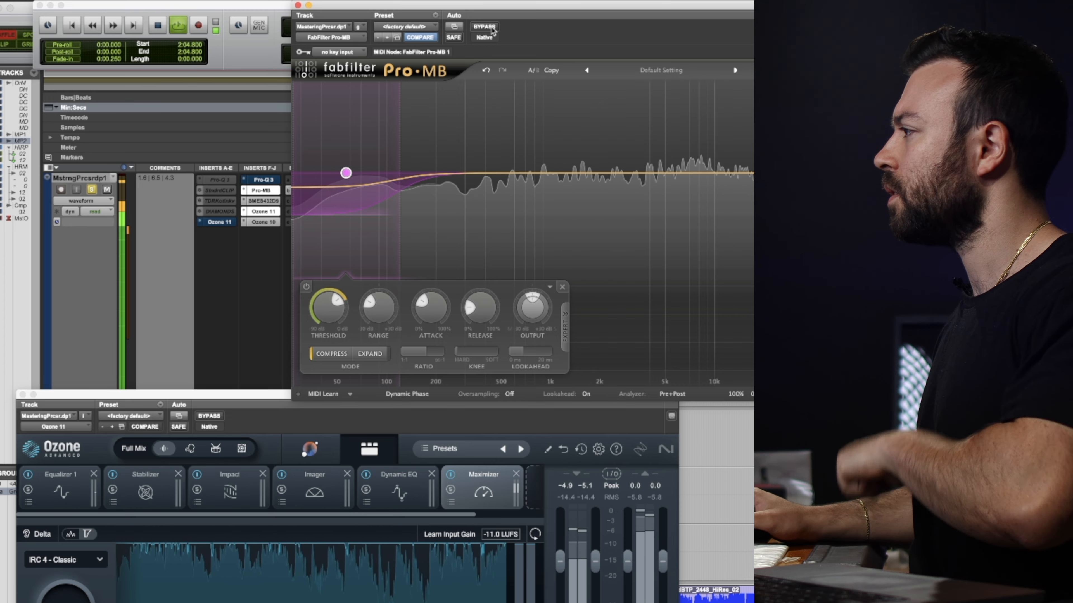
click(490, 28)
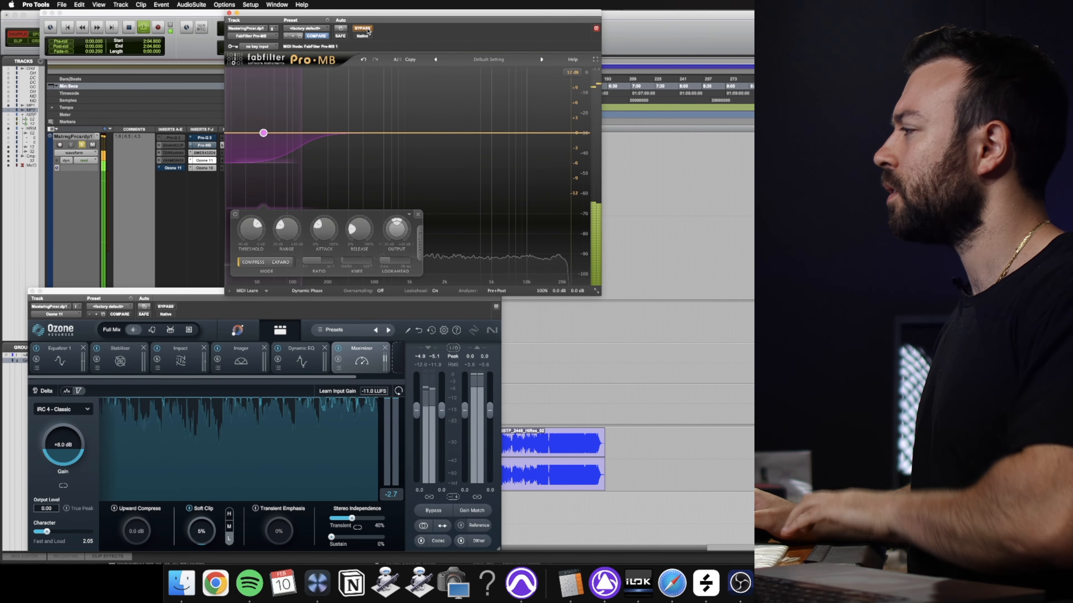
Shorten the low band's release and attack in Pro-MB and audition the compression against bypass
mouse_move(359, 234)
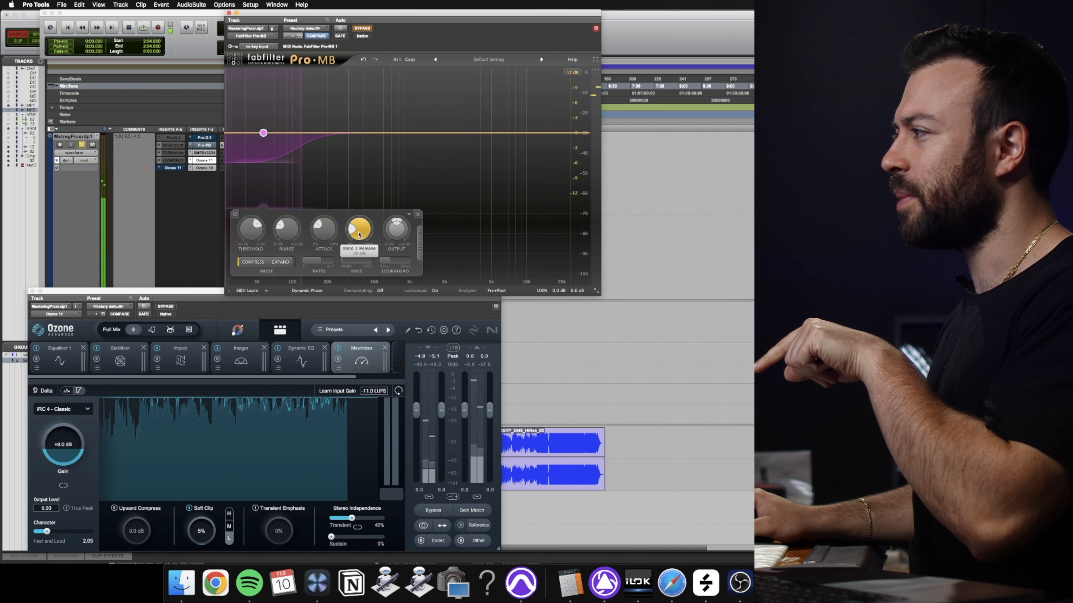
mouse_move(365, 260)
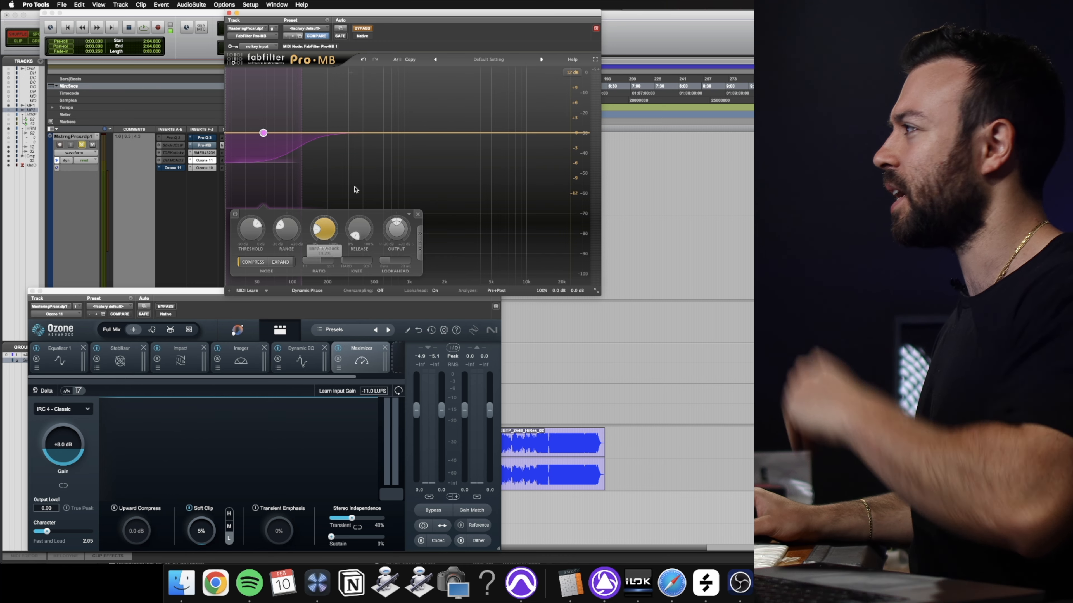
key(space)
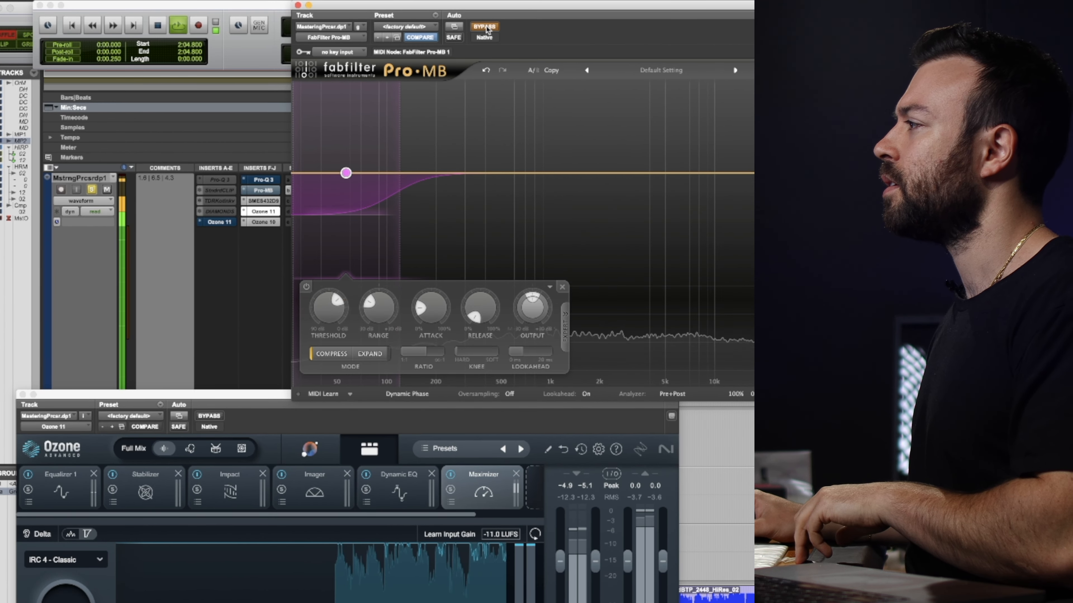
click(486, 26)
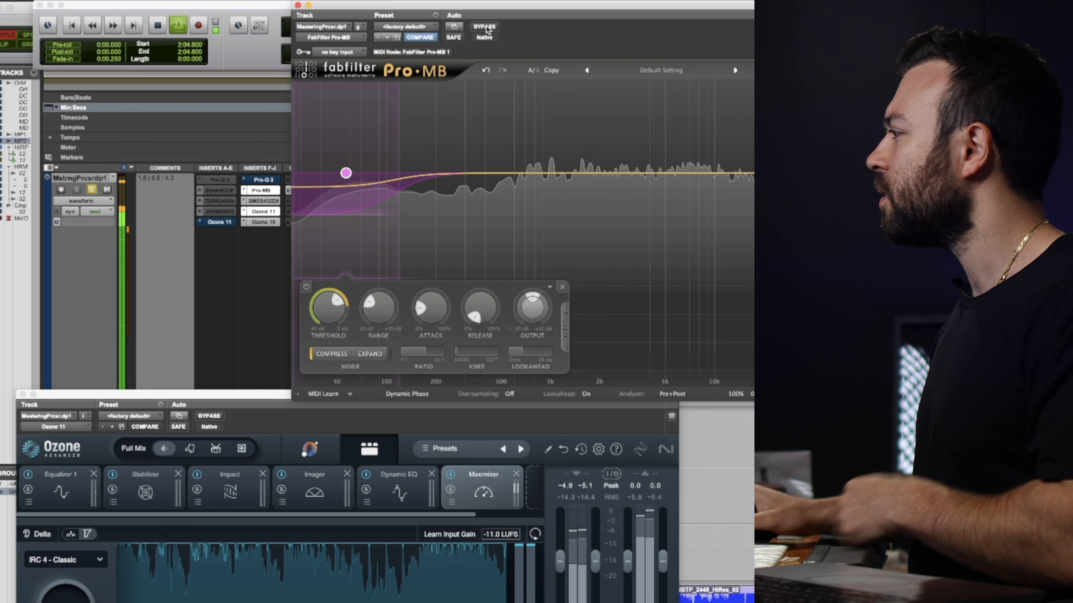
mouse_move(338, 310)
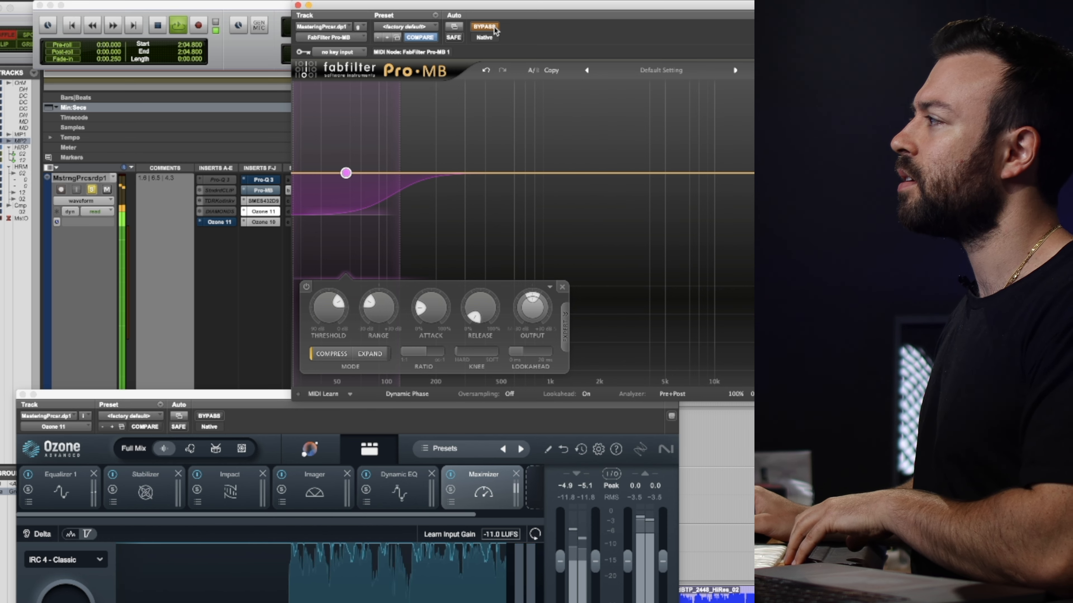
click(494, 28)
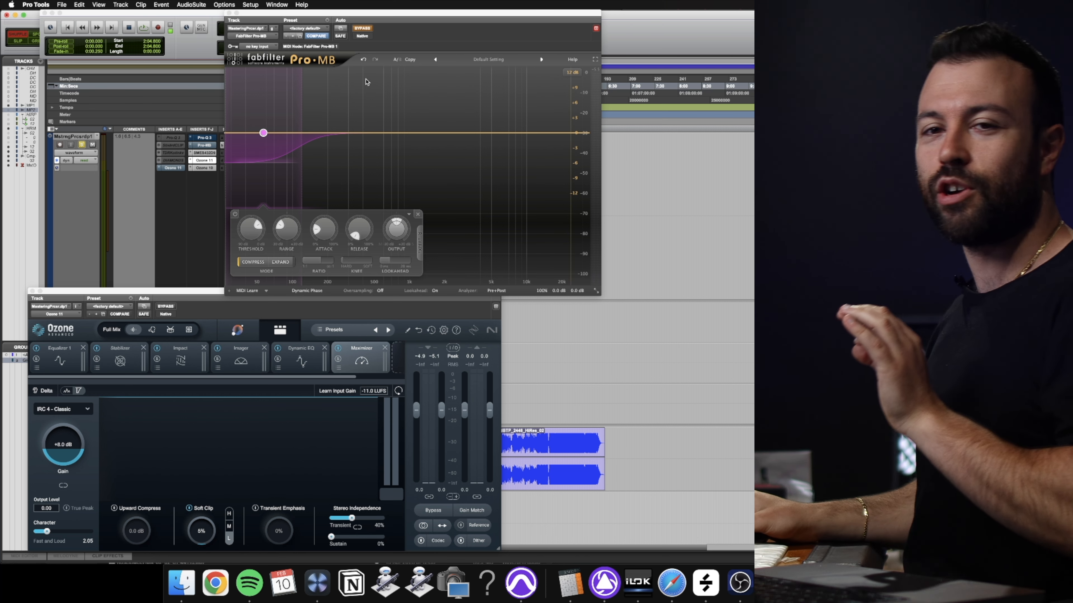
In the Ozone 11 instance set to Drums, view the Equalizer's transient low-end cut and the Low End Focus settings
click(367, 29)
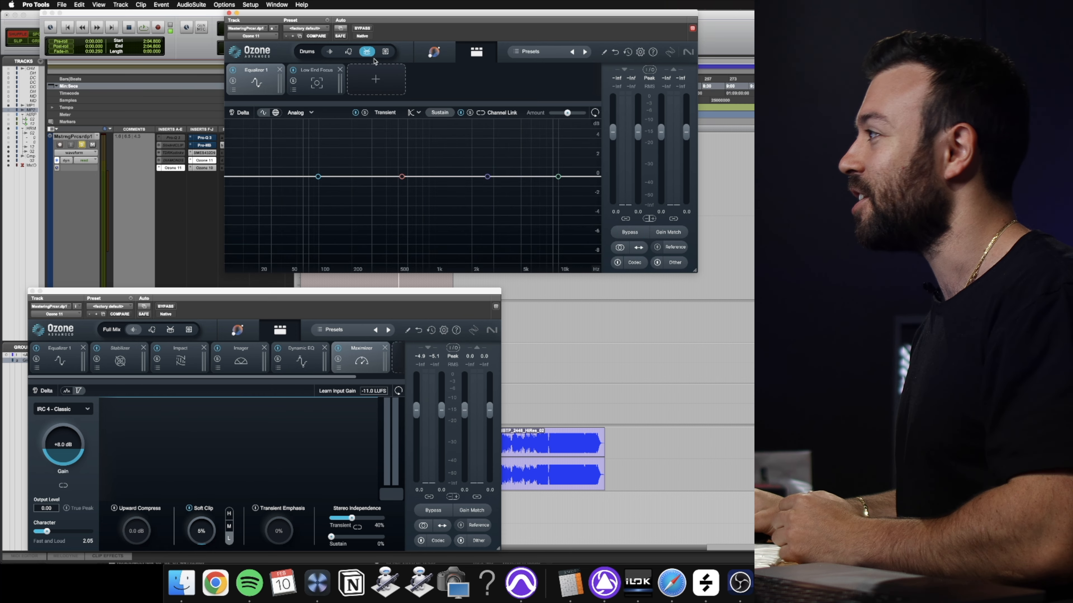
click(396, 114)
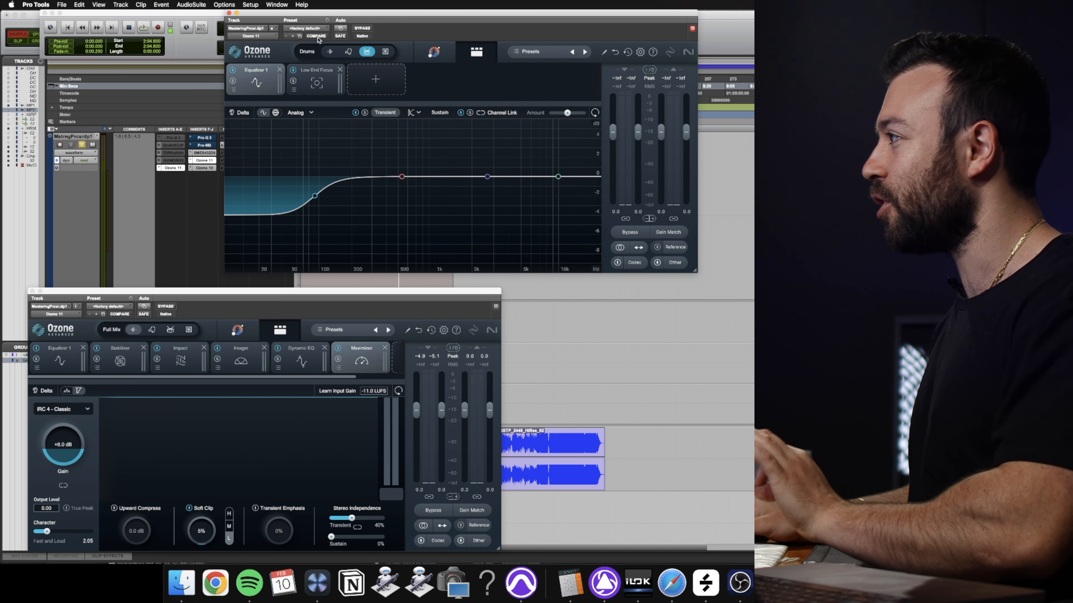
click(316, 84)
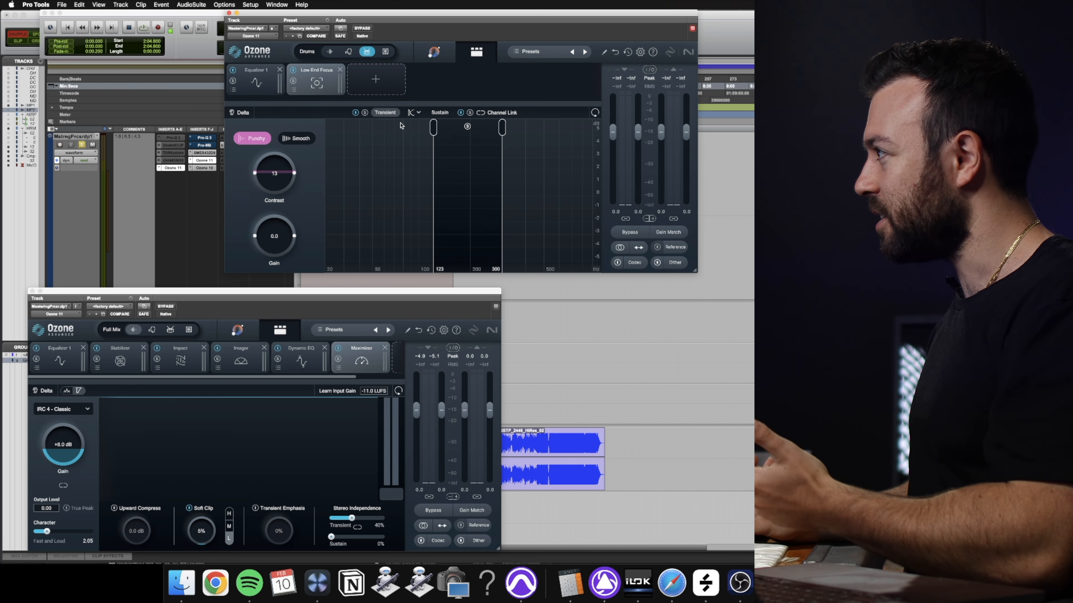
Play the track and compare Ozone's drum Equalizer and Low End Focus processing against bypass, with the Equalizer curve shown
click(362, 28)
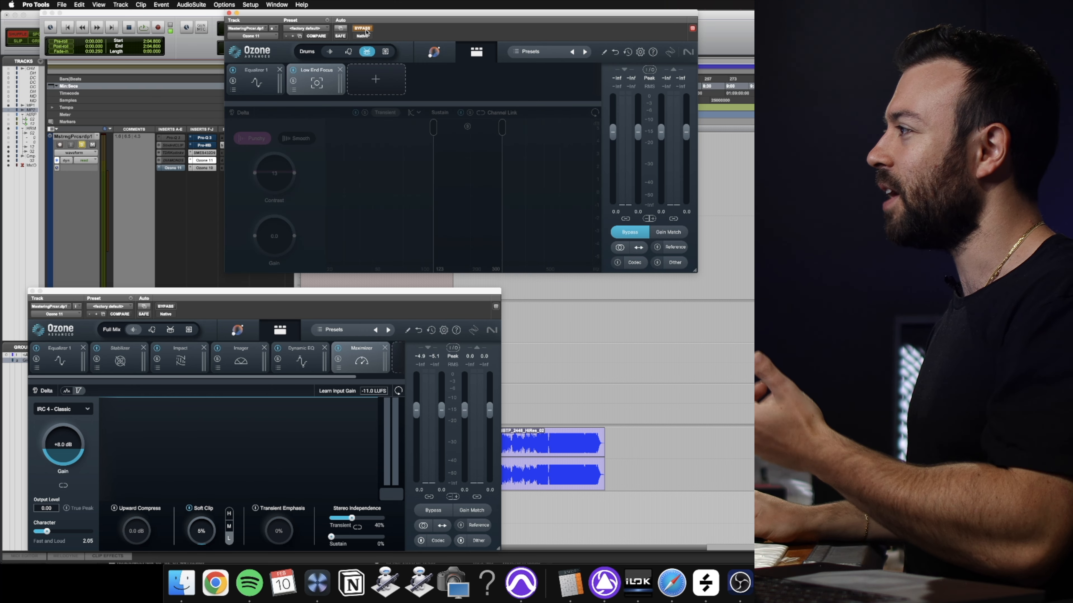
click(364, 28)
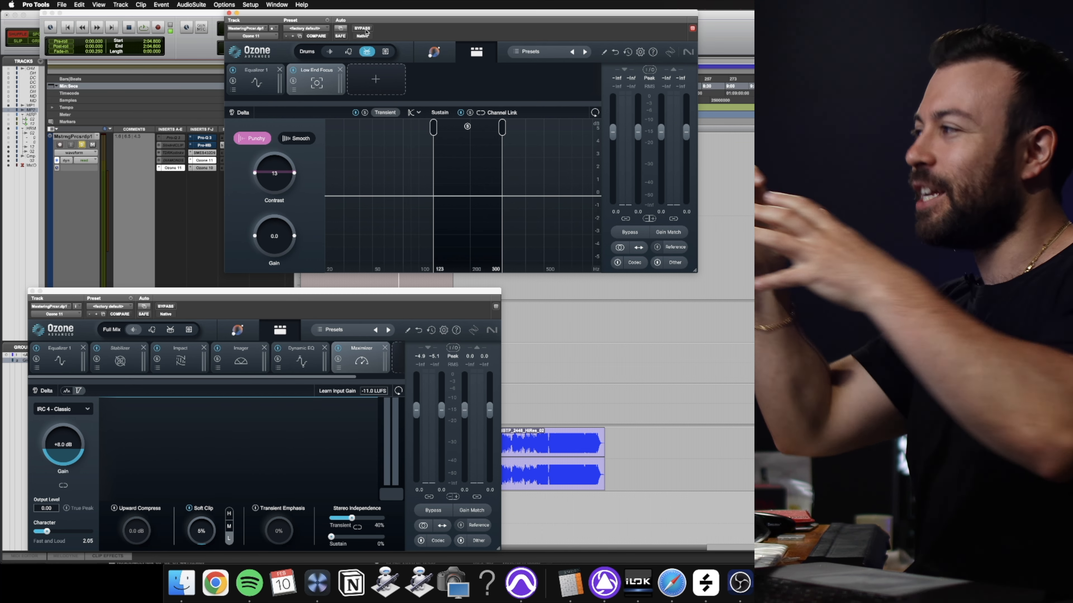
click(366, 31)
key(space)
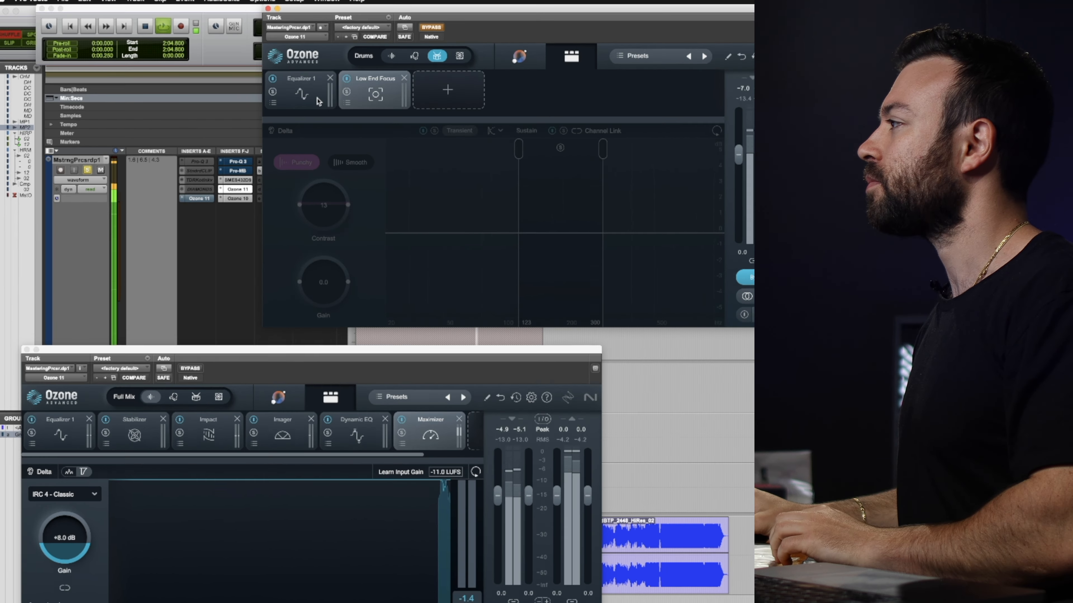
click(318, 102)
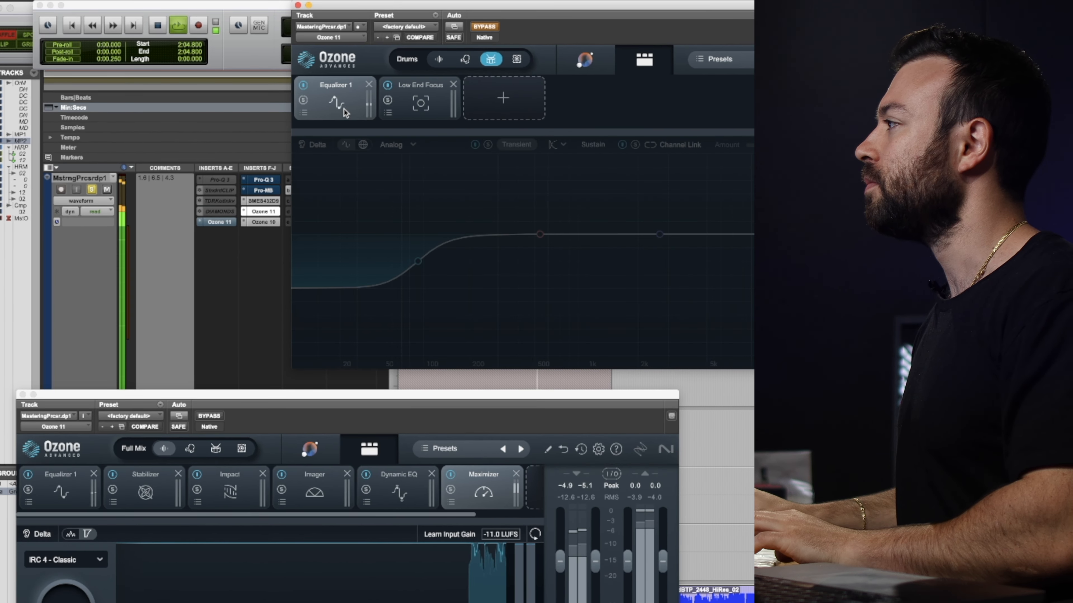
click(484, 26)
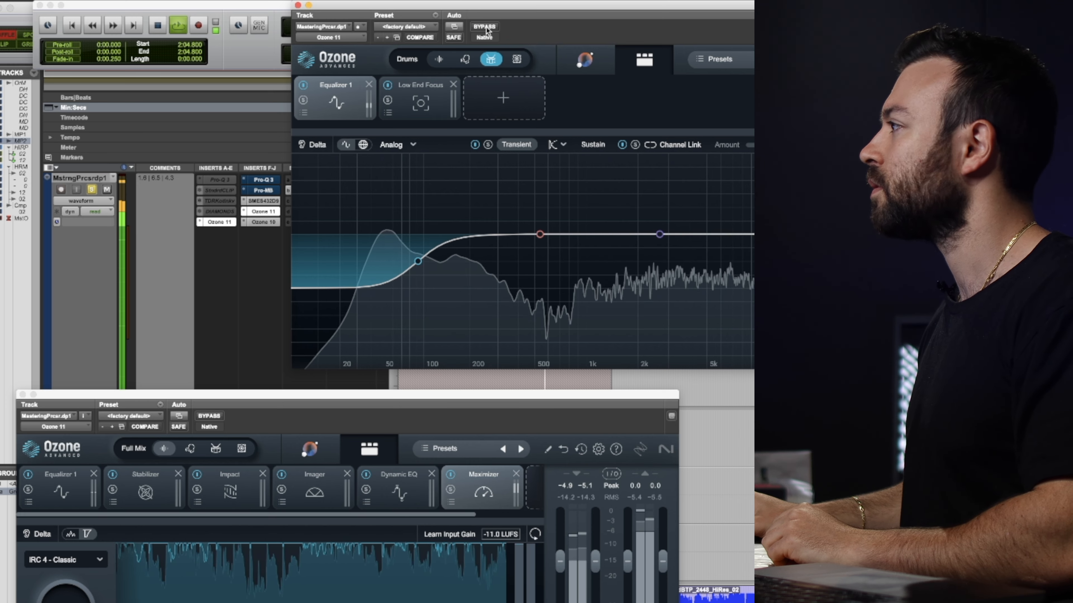
click(485, 27)
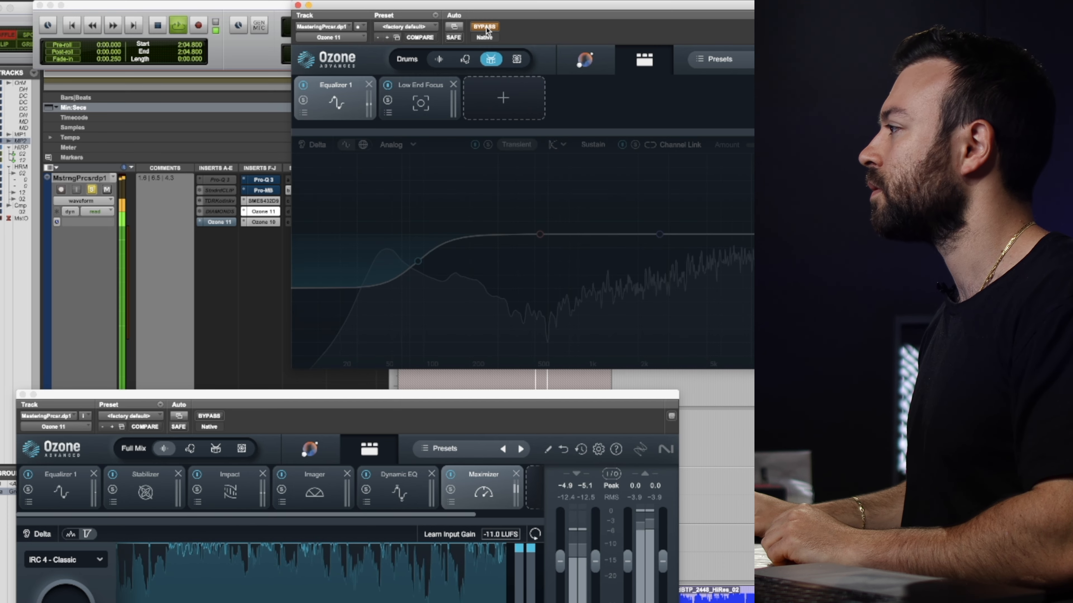
click(485, 27)
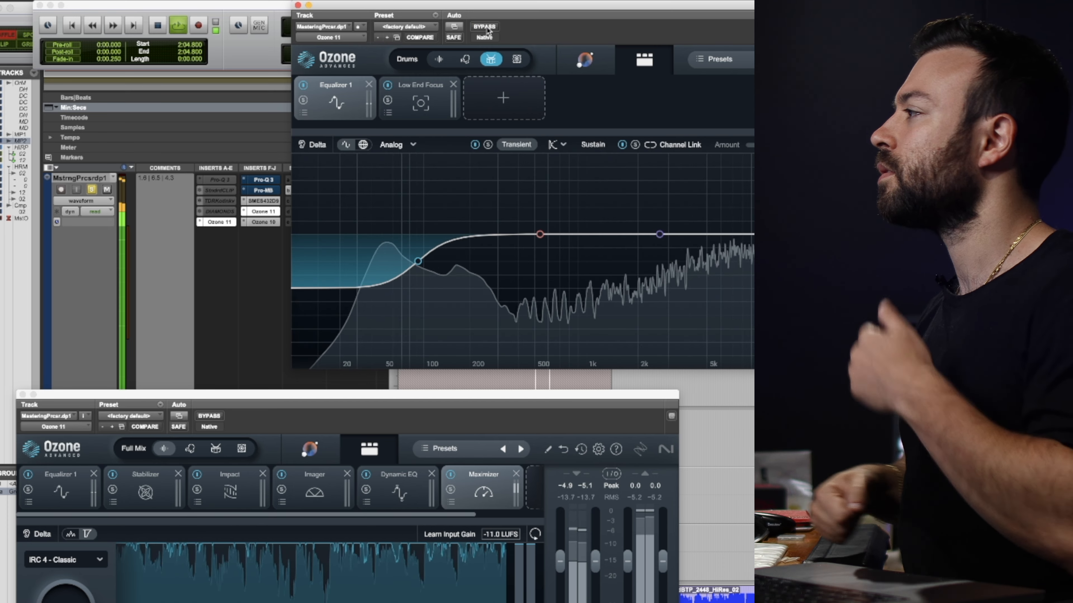